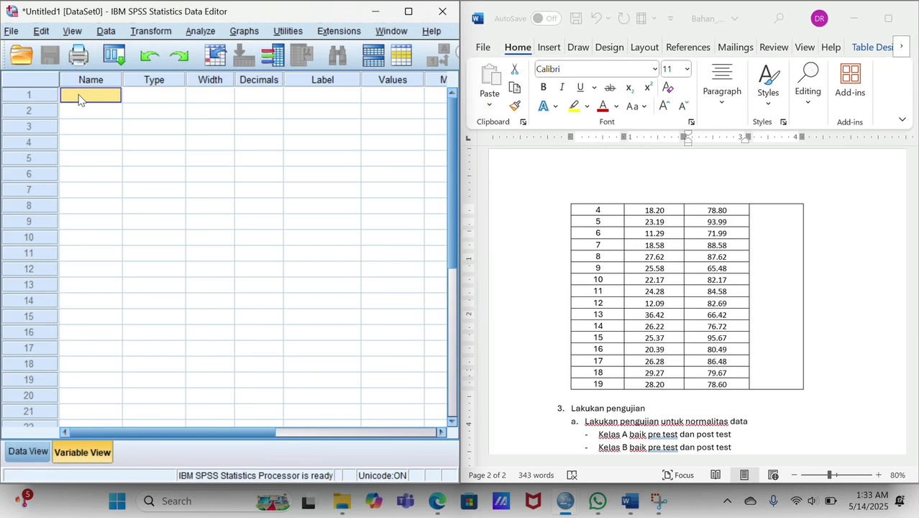
# Step: Define variable a with the label "pre test kelas a" and variable b with the label "post test kelas b"
pyautogui.write('a')
pyautogui.click(85, 113)
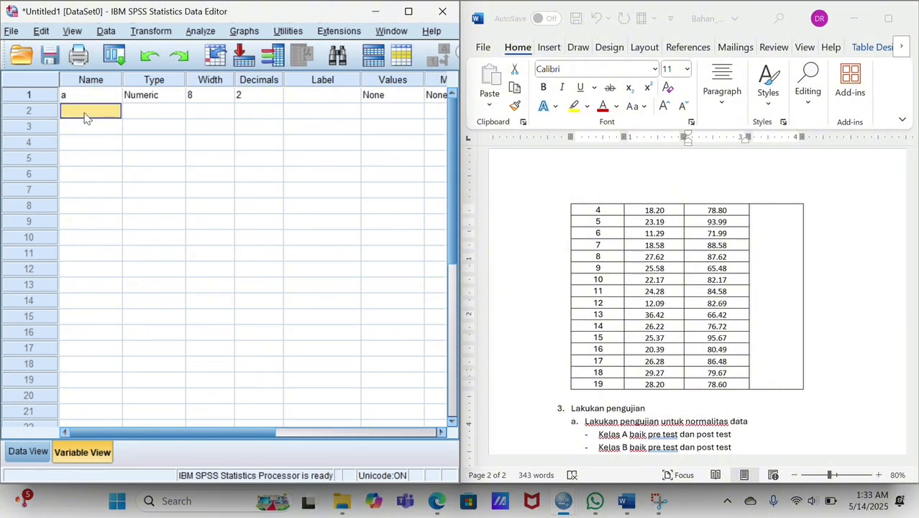
pyautogui.write('b')
pyautogui.click(309, 96)
pyautogui.write('p')
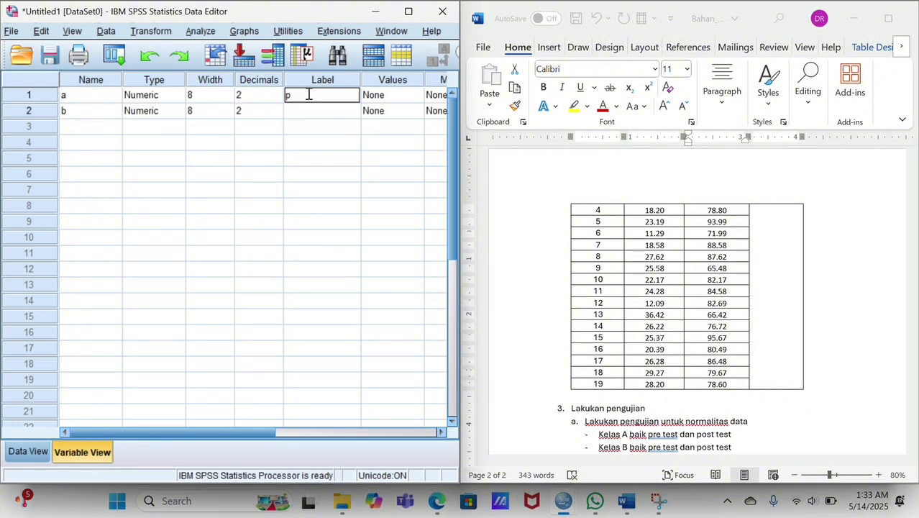
pyautogui.write('re test kelas a')
pyautogui.click(314, 110)
pyautogui.write('post test kelas b')
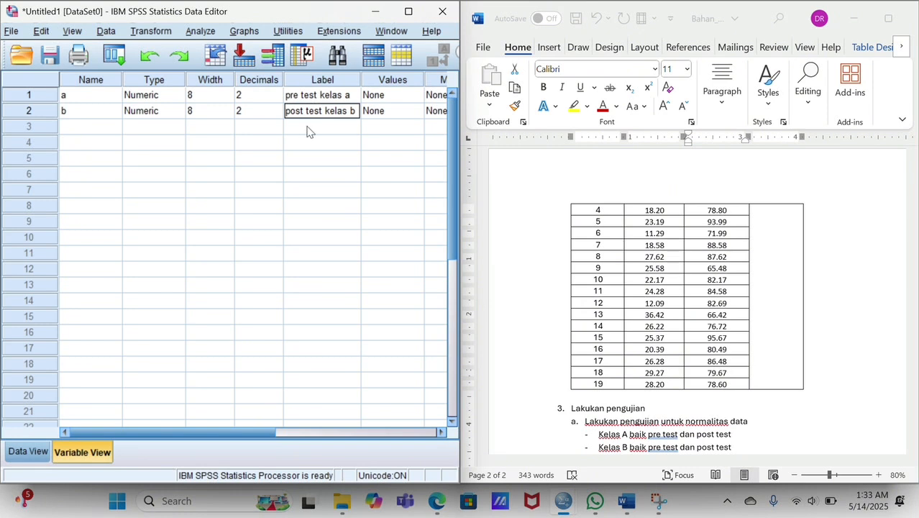
# Step: Copy all 19 Nilai PreTest scores from the Kelas A table in Word into variable a of the SPSS data
pyautogui.click(30, 452)
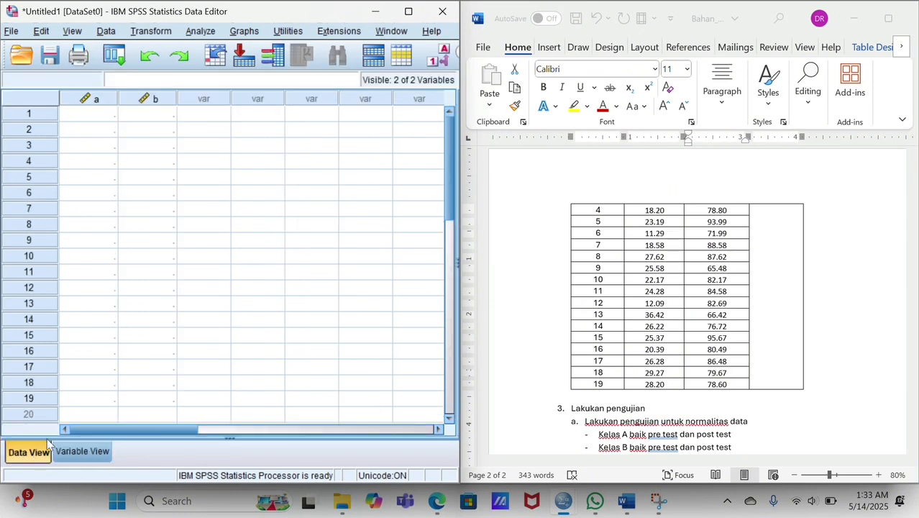
pyautogui.scroll(3, 568, 288)
pyautogui.scroll(1, 583, 281)
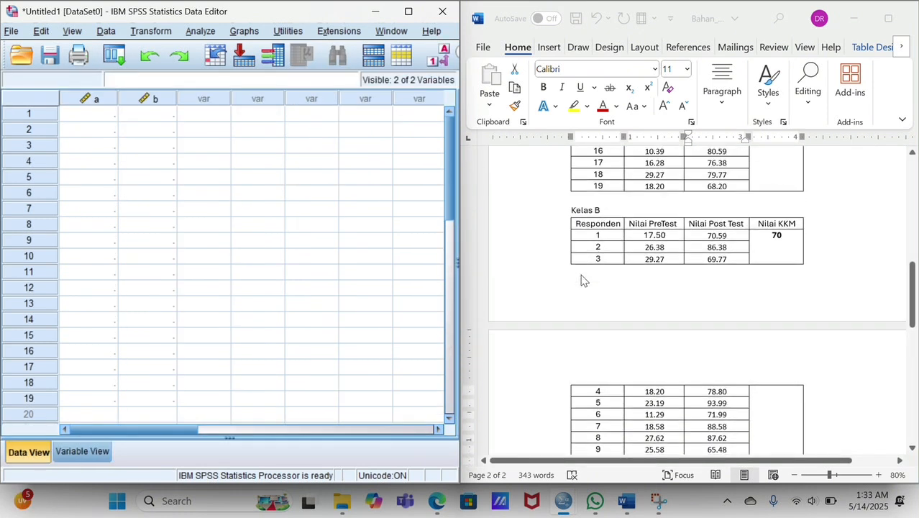
pyautogui.click(401, 28)
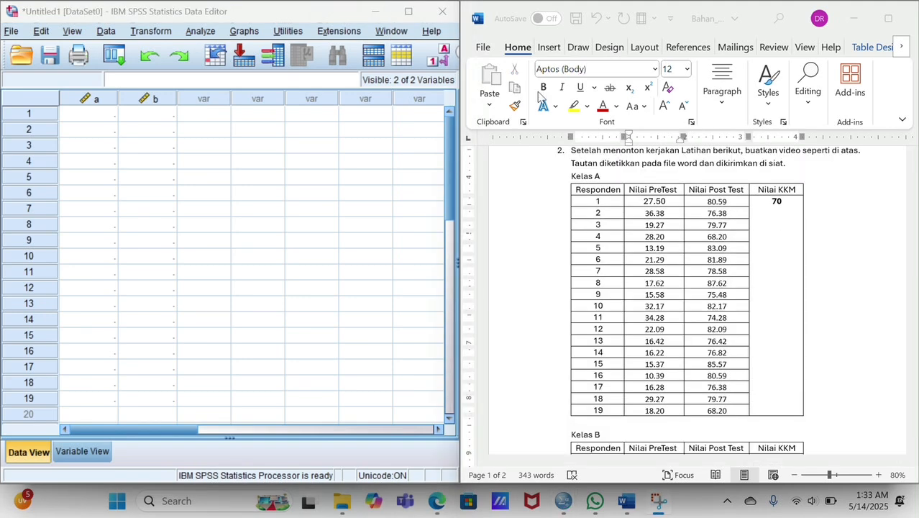
pyautogui.moveTo(642, 205); pyautogui.dragTo(673, 409)
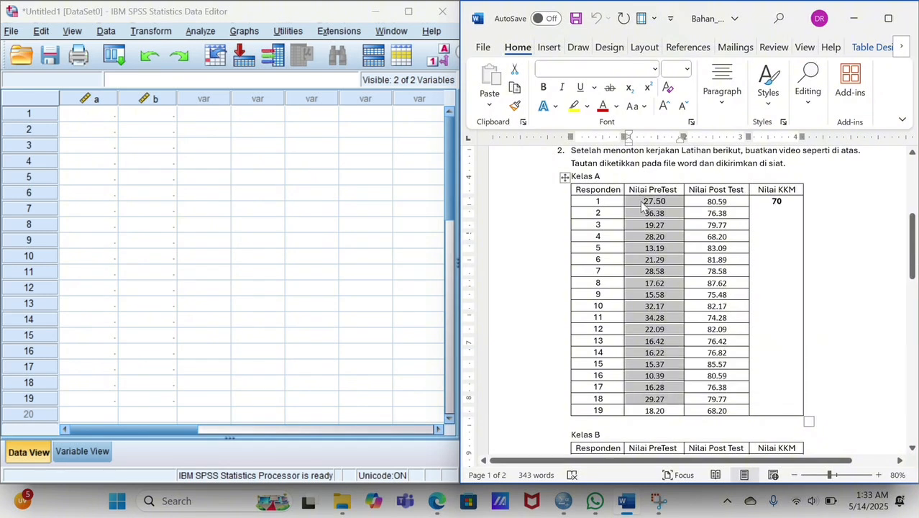
pyautogui.moveTo(642, 205); pyautogui.dragTo(667, 411)
pyautogui.hotkey('ctrl', 'c')
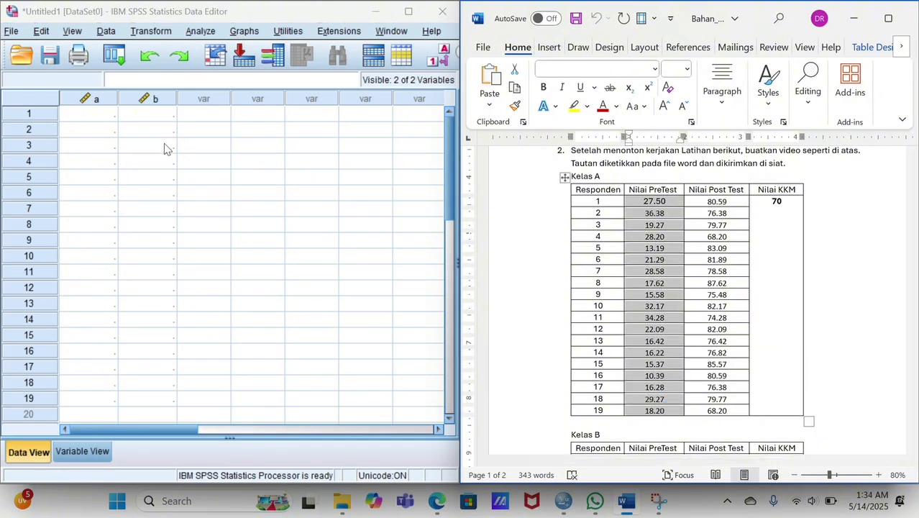
pyautogui.click(92, 129)
pyautogui.click(98, 114)
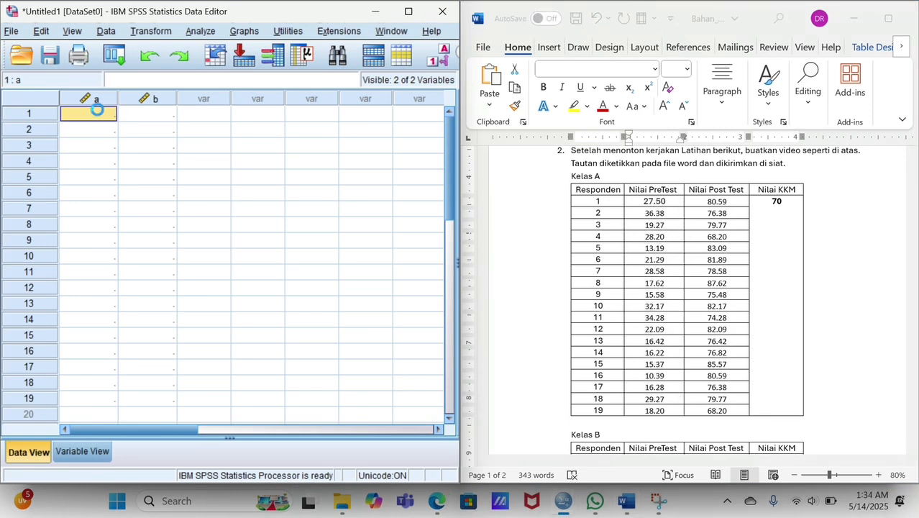
pyautogui.hotkey('ctrl', 'v')
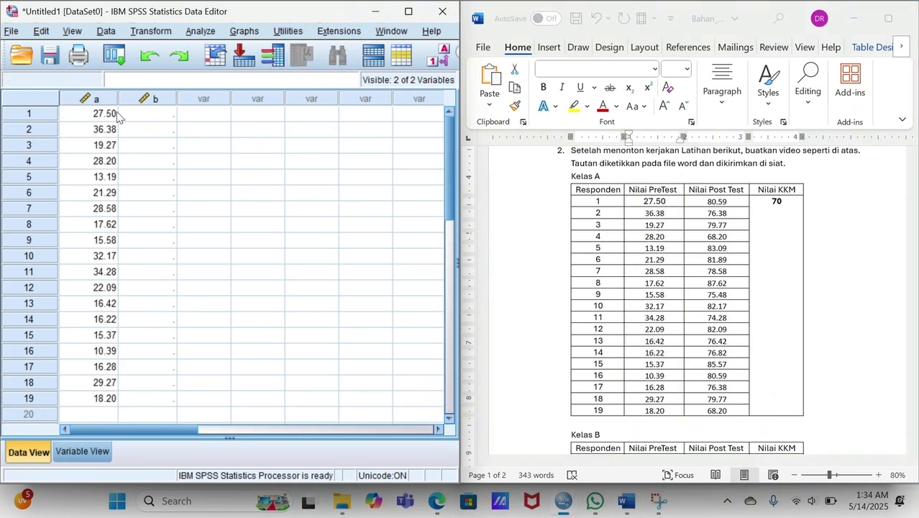
# Step: Copy all 19 Nilai Post Test scores from the Kelas A table in Word into variable b in SPSS
pyautogui.click(706, 204)
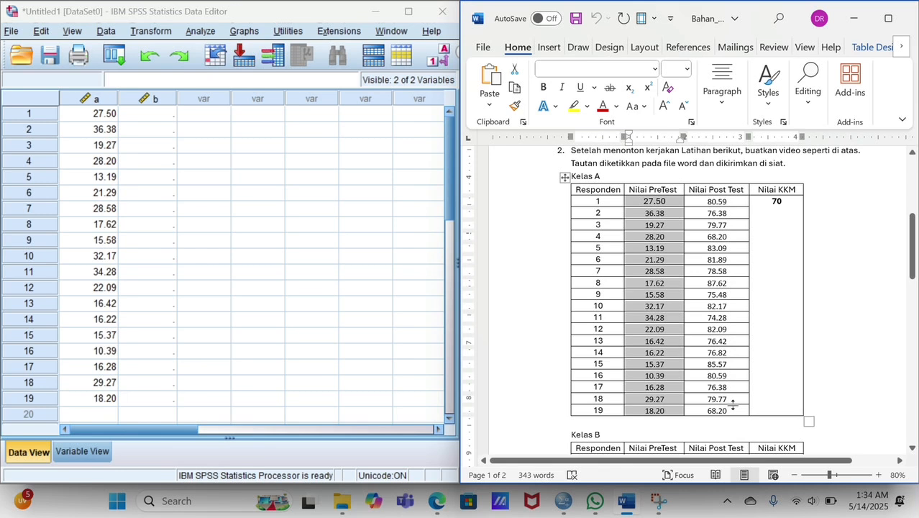
pyautogui.moveTo(734, 406); pyautogui.dragTo(718, 207)
pyautogui.hotkey('ctrl', 'c')
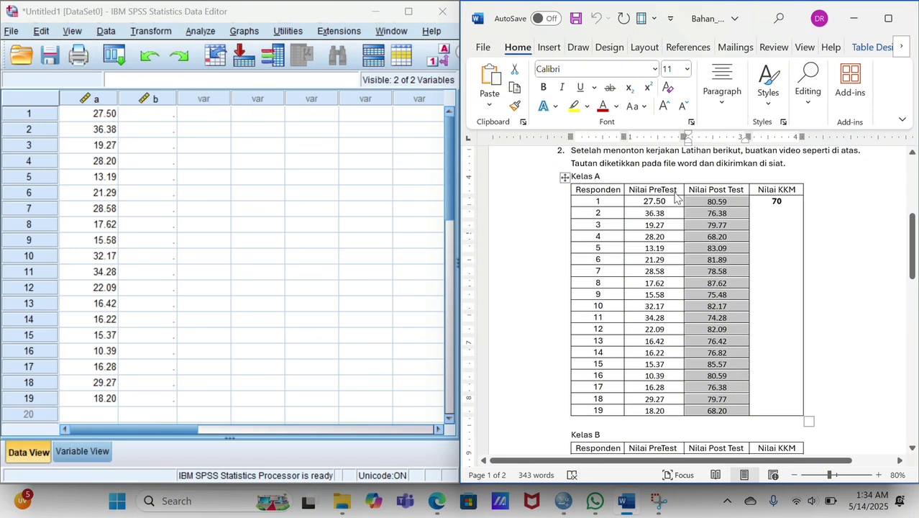
pyautogui.click(151, 120)
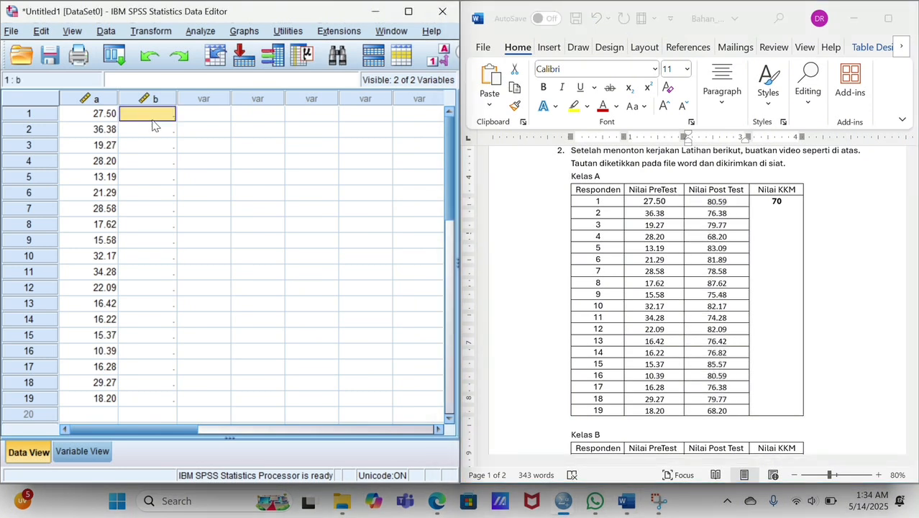
pyautogui.hotkey('ctrl', 'v')
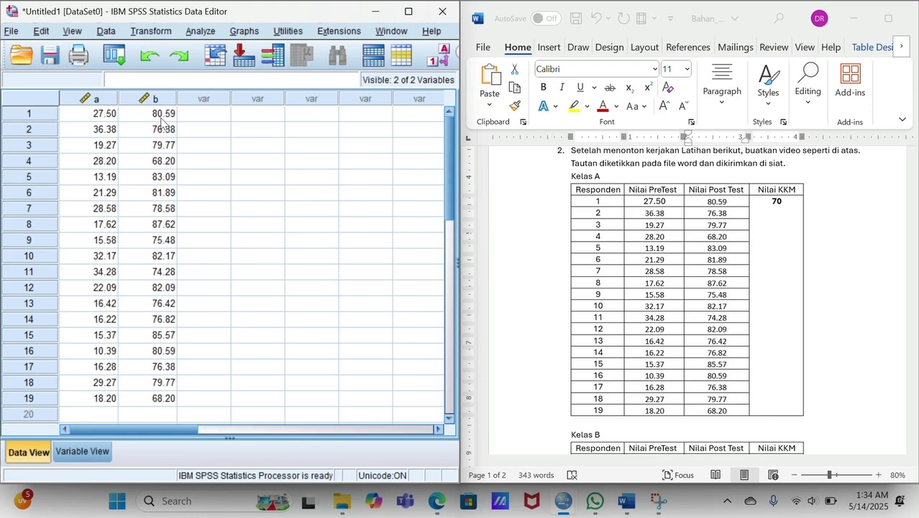
# Step: Start an Explore analysis with pre test kelas a and post test kelas b in the Dependent List
pyautogui.click(200, 32)
pyautogui.moveTo(360, 65)
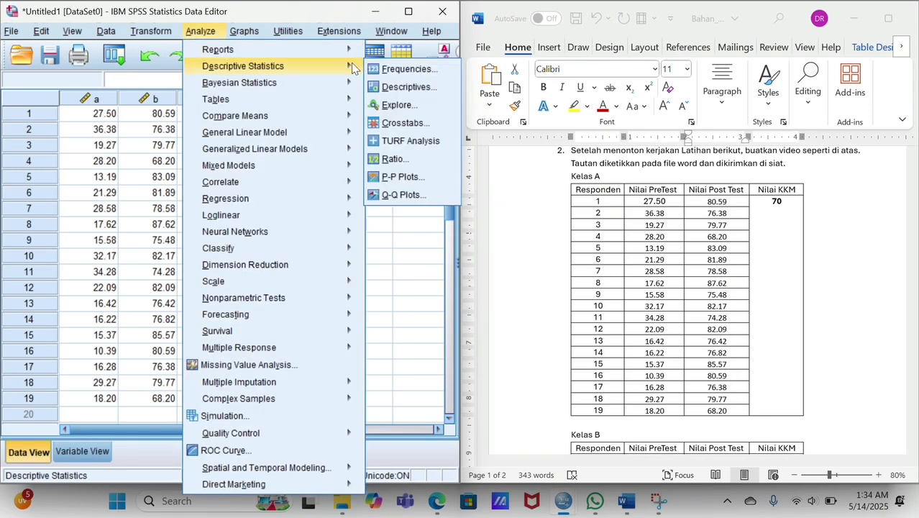
pyautogui.click(398, 105)
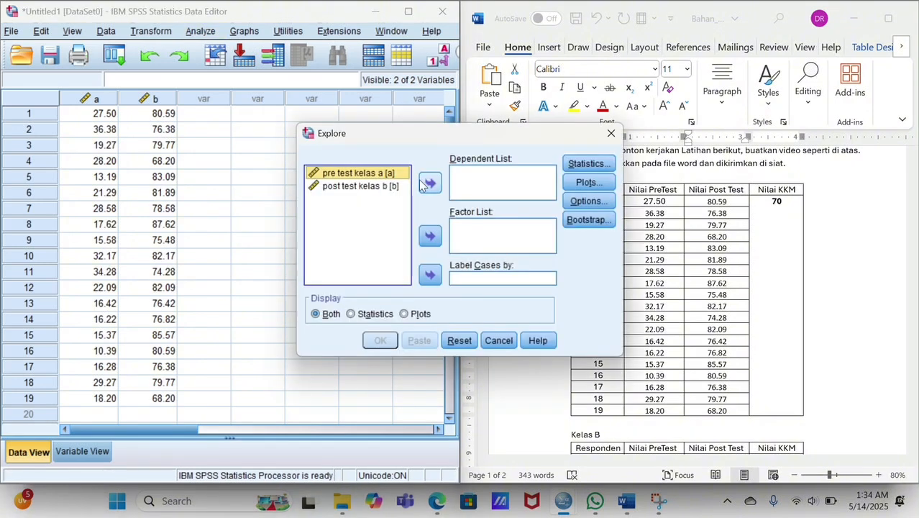
pyautogui.click(430, 184)
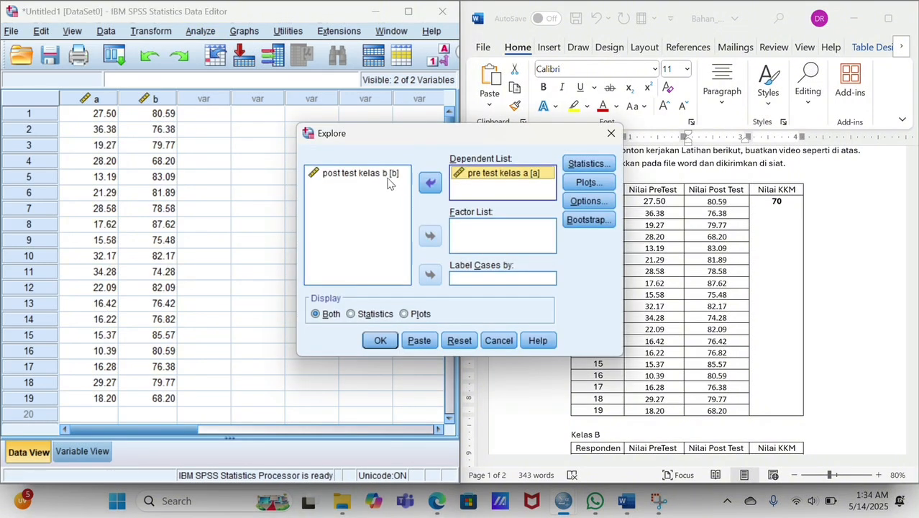
pyautogui.click(388, 180)
pyautogui.click(430, 183)
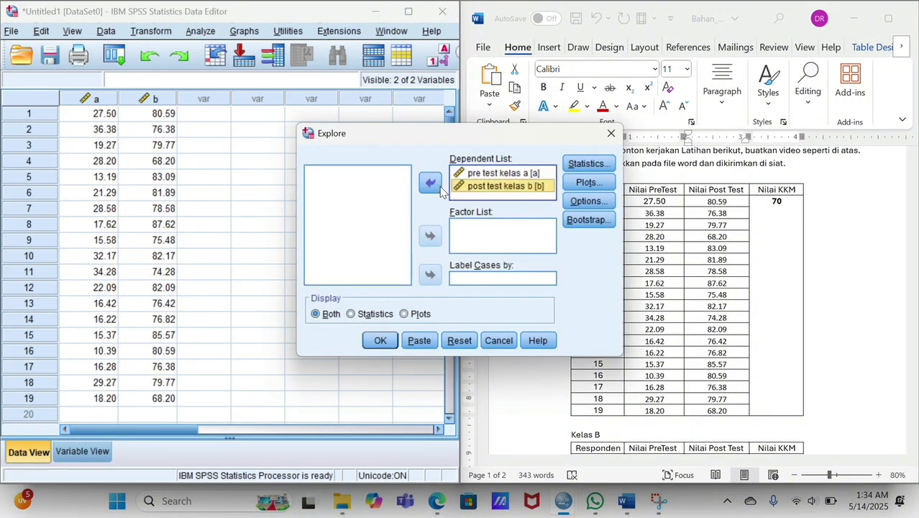
# Step: Include normality plots with tests and run the Explore analysis for Kelas A
pyautogui.click(598, 184)
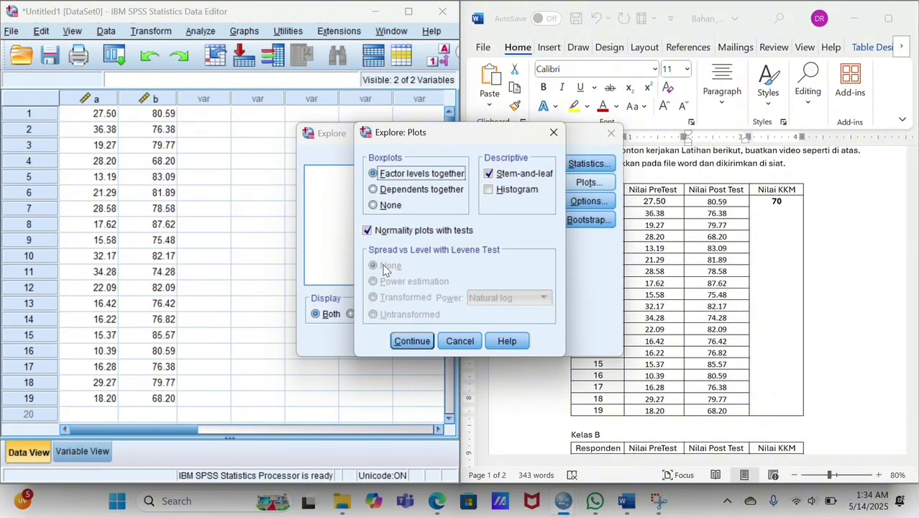
pyautogui.click(424, 340)
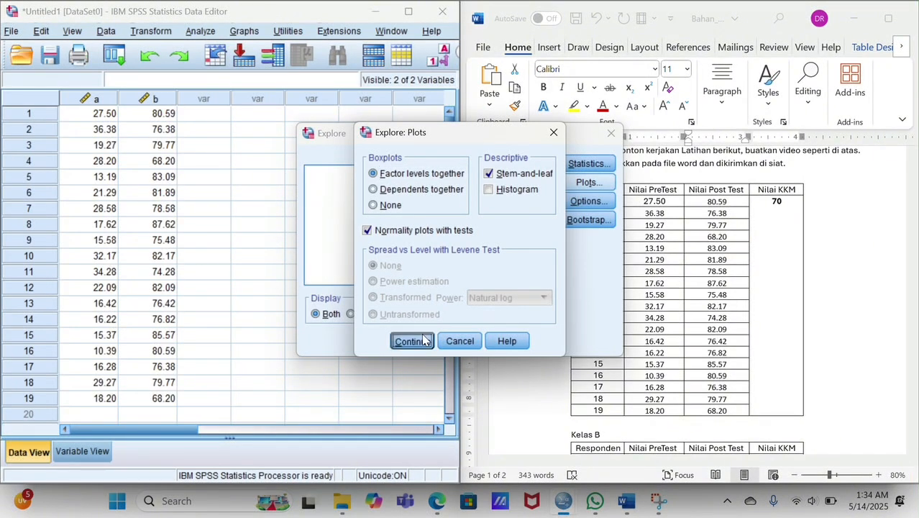
pyautogui.click(384, 341)
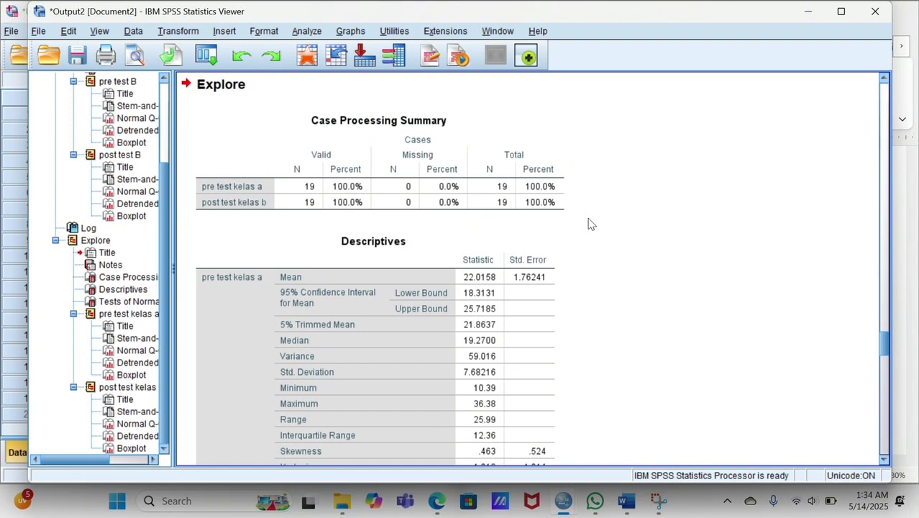
pyautogui.scroll(-6, 588, 224)
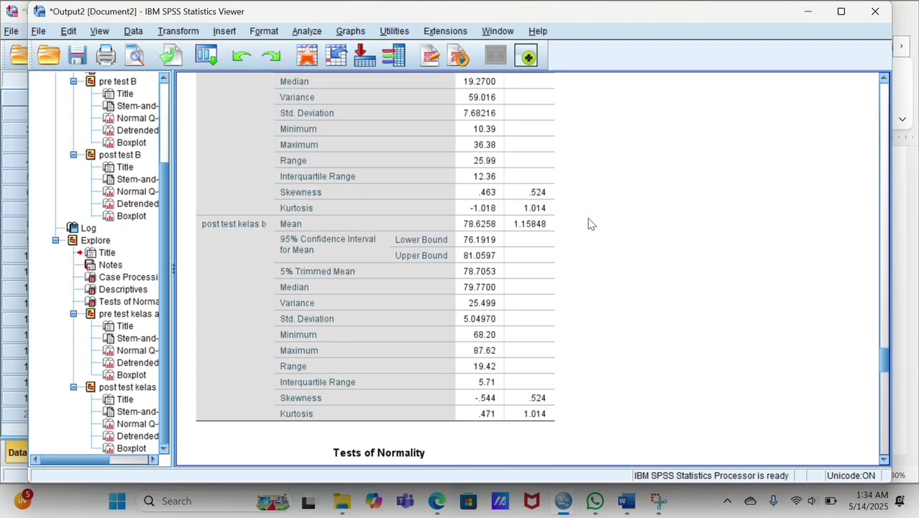
pyautogui.scroll(-6, 589, 223)
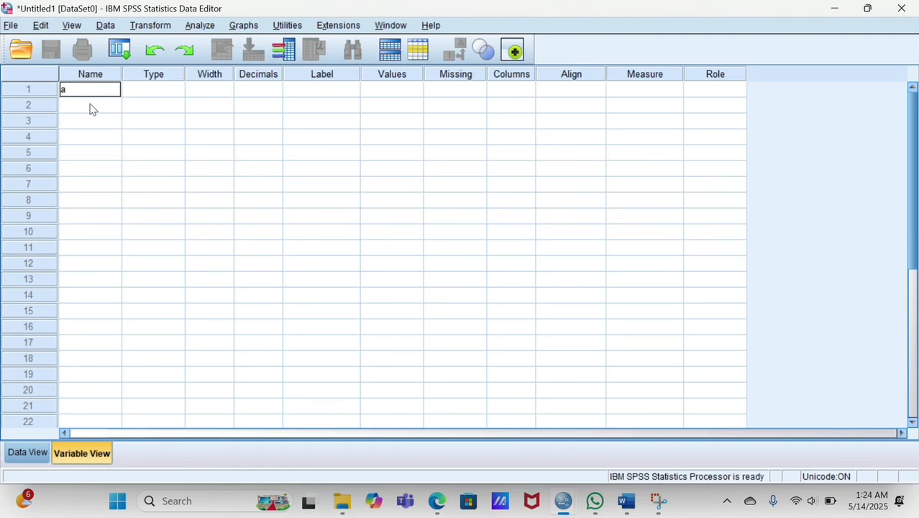
# Step: In the new dataset, name the second variable b and label a as "pre test B" and b as "post test B"
pyautogui.click(92, 107)
pyautogui.write('b')
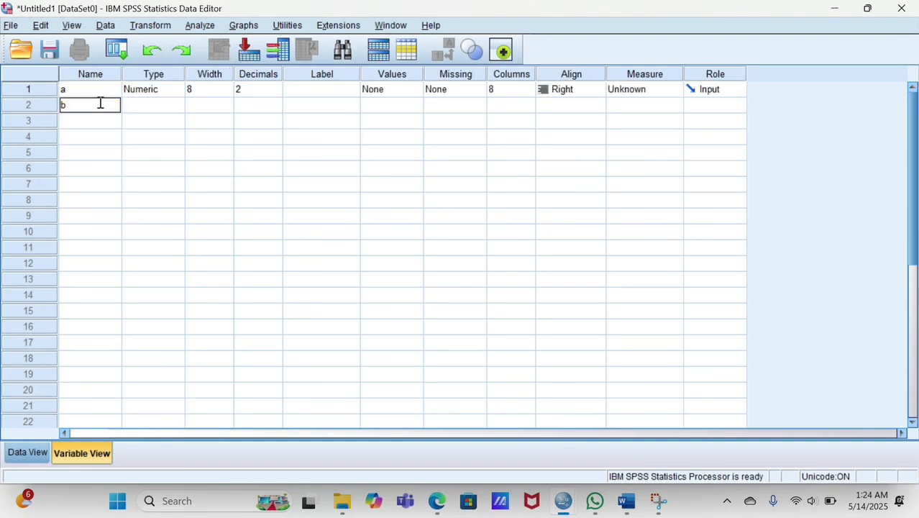
pyautogui.click(350, 91)
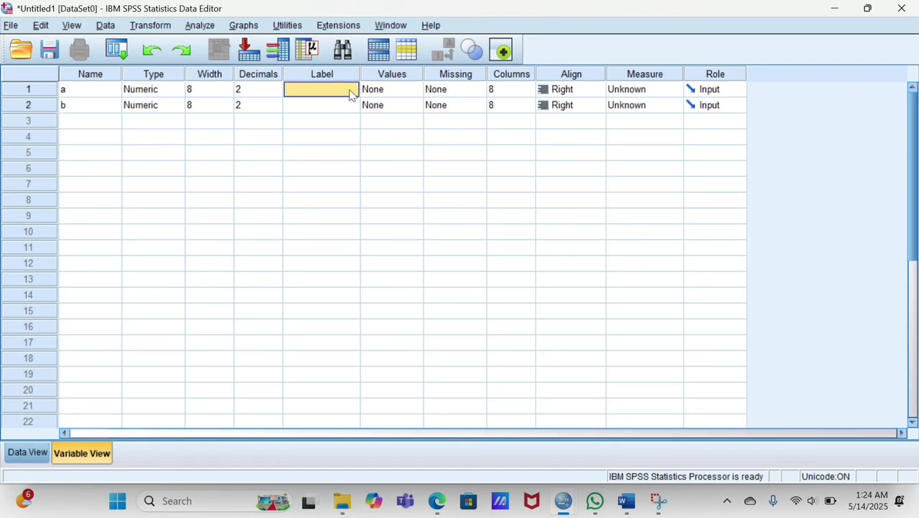
pyautogui.write('pre test')
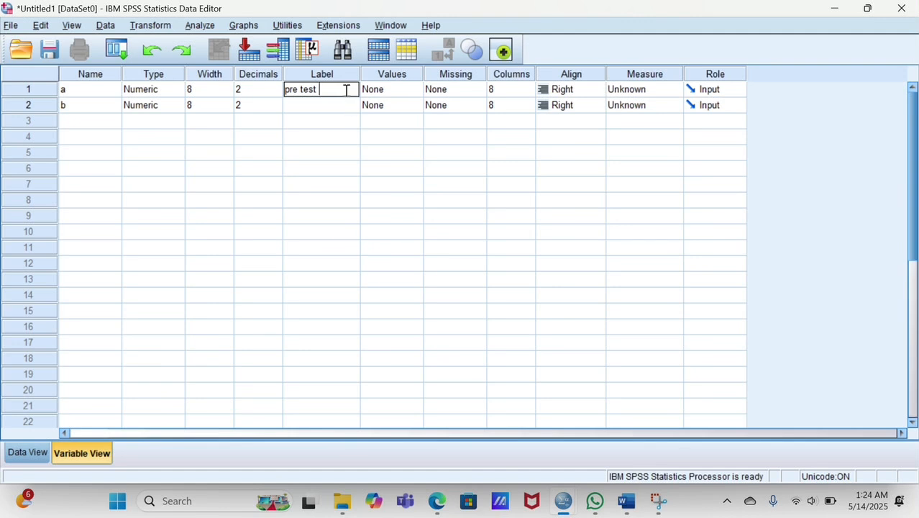
pyautogui.write('B')
pyautogui.click(342, 105)
pyautogui.write('post test')
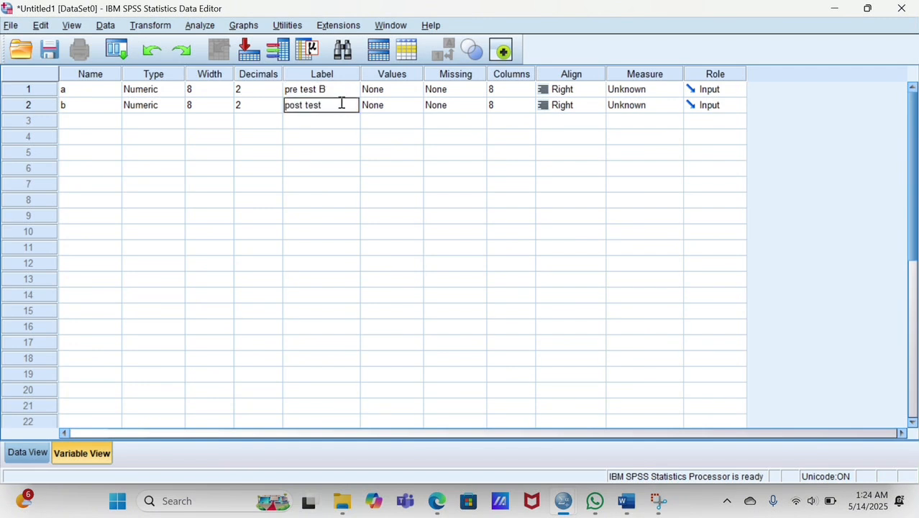
pyautogui.write(' B')
# Step: Copy all 19 Nilai PreTest scores from the Kelas B table in Word into variable a of the SPSS data
pyautogui.click(385, 23)
pyautogui.click(24, 452)
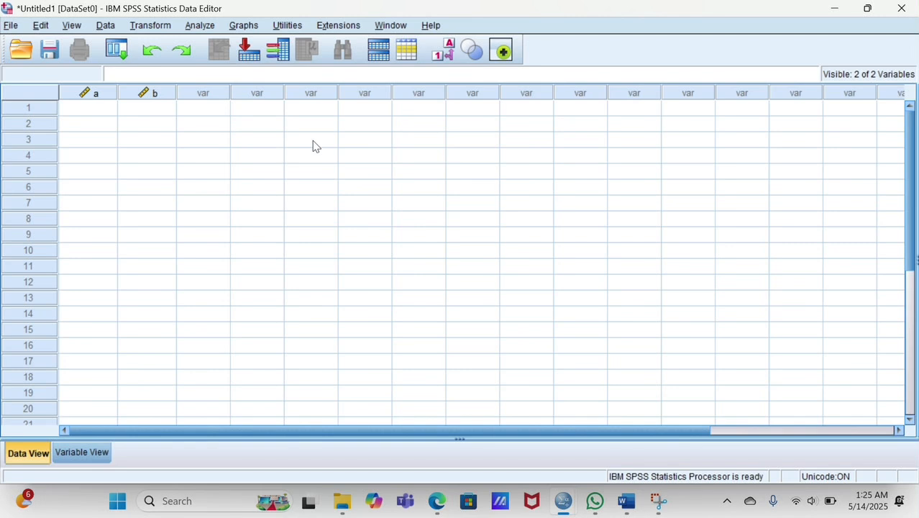
pyautogui.click(389, 13)
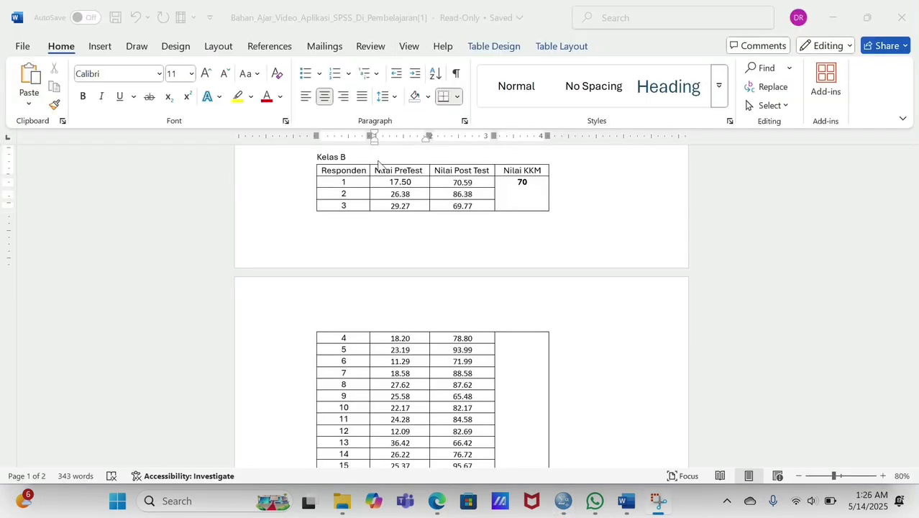
pyautogui.click(389, 184)
pyautogui.moveTo(390, 185); pyautogui.dragTo(418, 396)
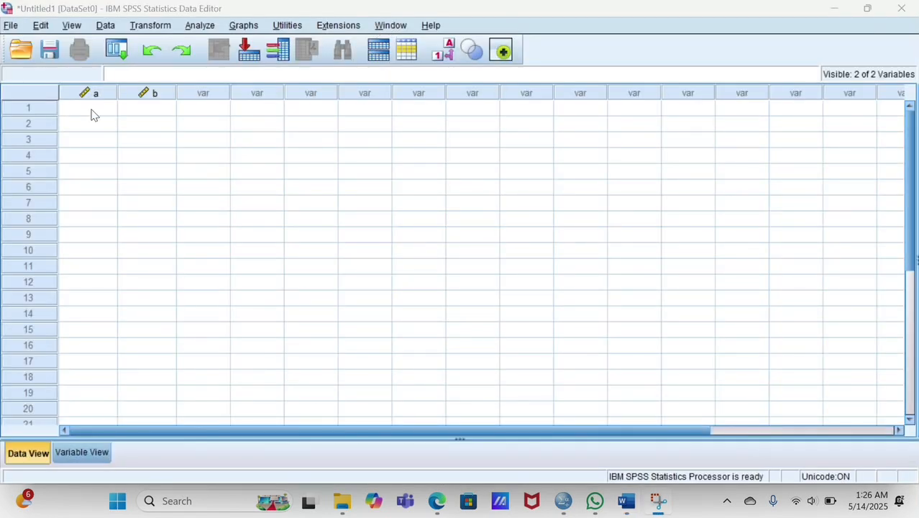
pyautogui.click(90, 108)
pyautogui.write('17.50 26.30 29.27 18.20 23.19 11.29 18.58 27.62 25.58 22.17 24.28 12.09 36.42 26.22 25.37 20.39 26.28 29.27 28.20')
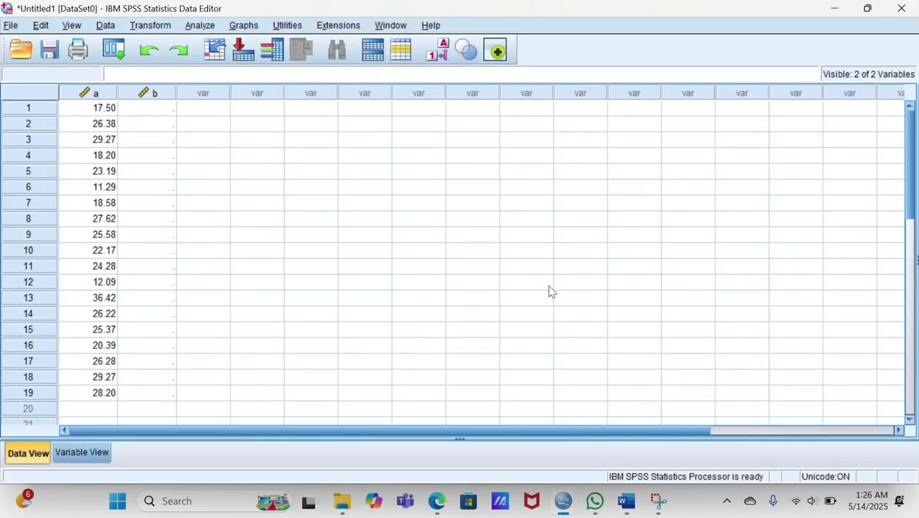
# Step: Copy all 19 Nilai Post Test scores from the Kelas B table in Word into variable b in SPSS
pyautogui.click(624, 502)
pyautogui.scroll(3, 460, 302)
pyautogui.moveTo(459, 188); pyautogui.dragTo(472, 461)
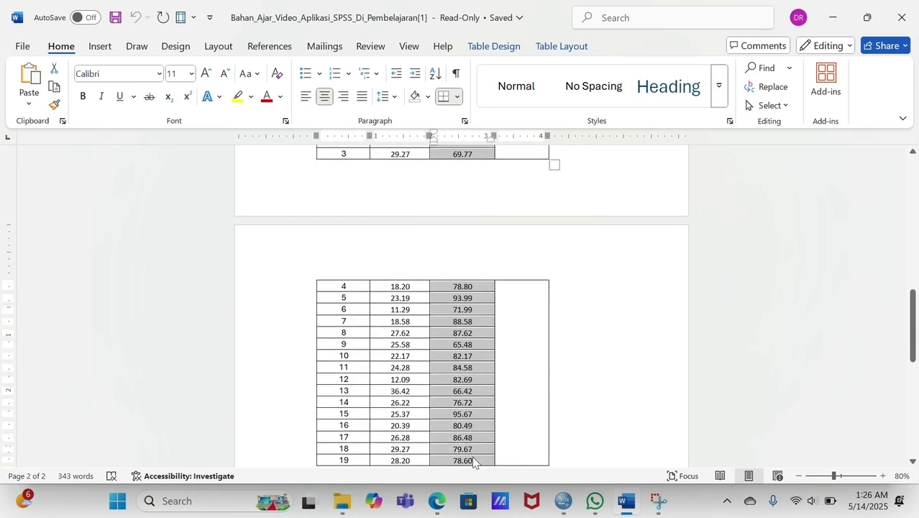
pyautogui.scroll(-2, 461, 323)
pyautogui.moveTo(572, 502)
pyautogui.click(564, 425)
pyautogui.click(153, 110)
pyautogui.write('70.59 80.38 69.77 78.80 93.99 71.99 88.58 87.62 65.48 82.17 84.58 82.69 66.42 76.72 95.67 80.49 86.48 79.67 78.60')
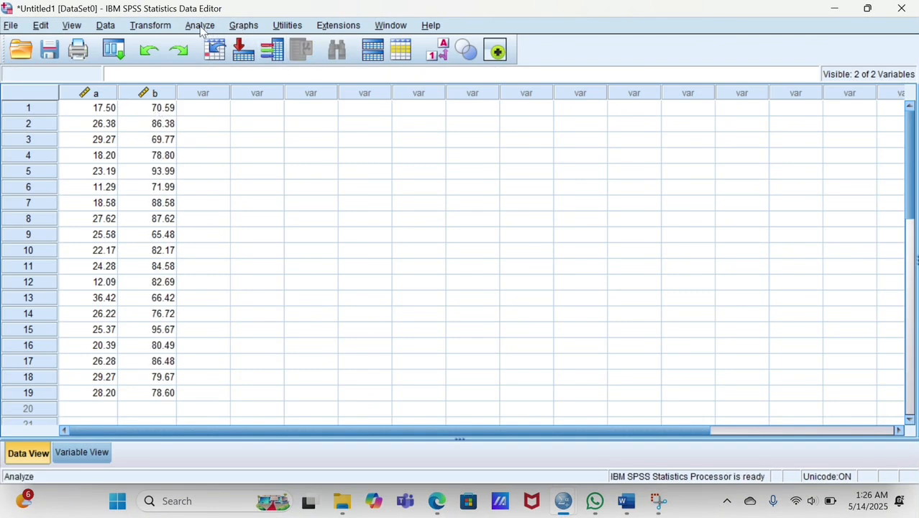
# Step: Set up an Explore analysis with pre test B and post test B as the dependent variables
pyautogui.click(200, 27)
pyautogui.moveTo(350, 62)
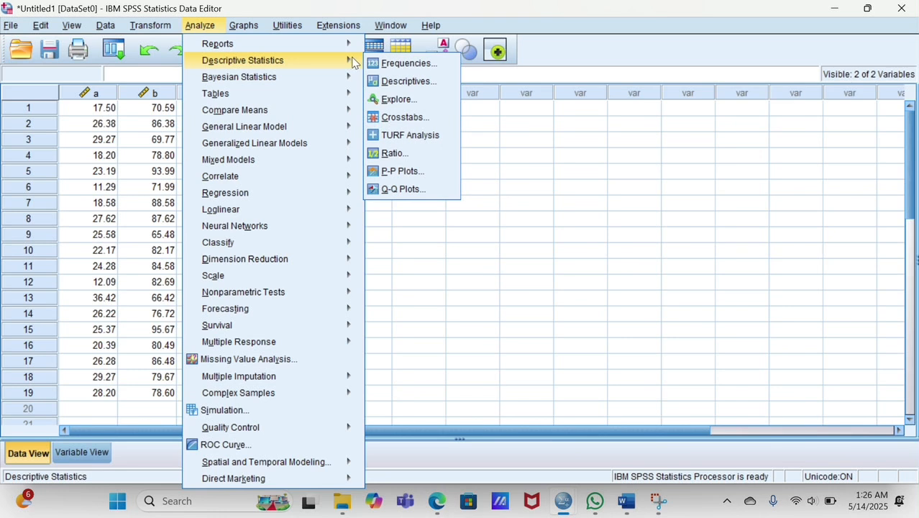
pyautogui.click(398, 100)
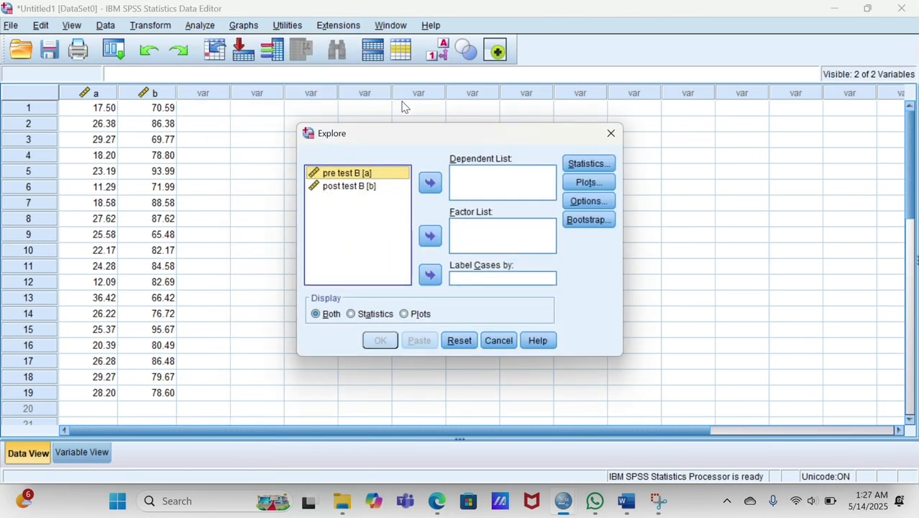
pyautogui.click(431, 183)
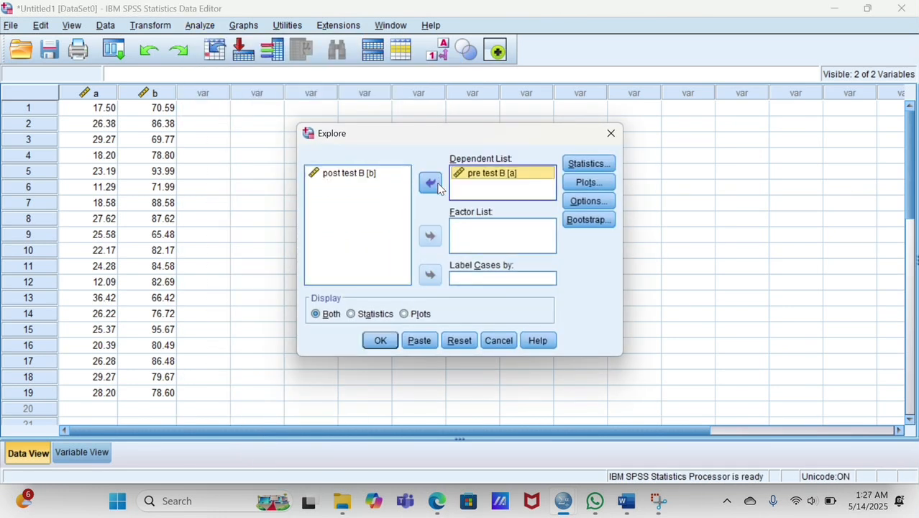
pyautogui.click(401, 177)
pyautogui.click(430, 183)
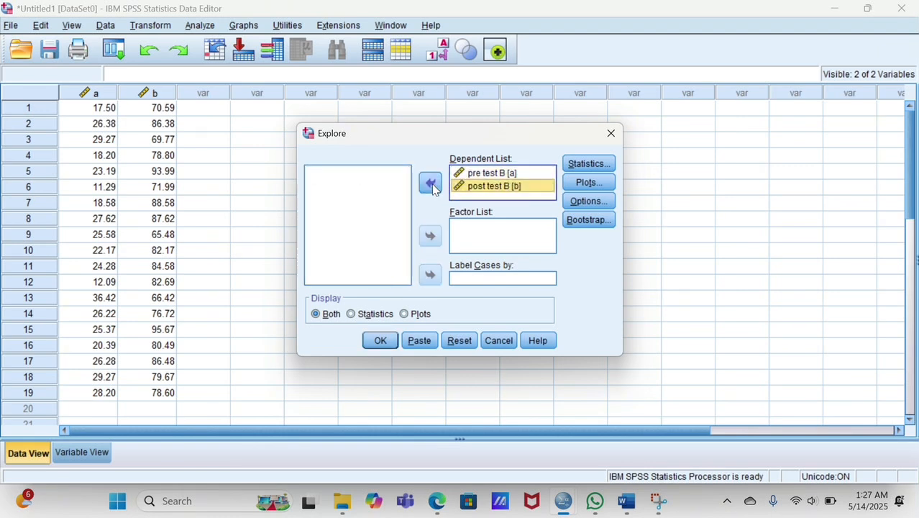
# Step: Include normality plots with tests and run the Explore analysis for Kelas B
pyautogui.click(587, 185)
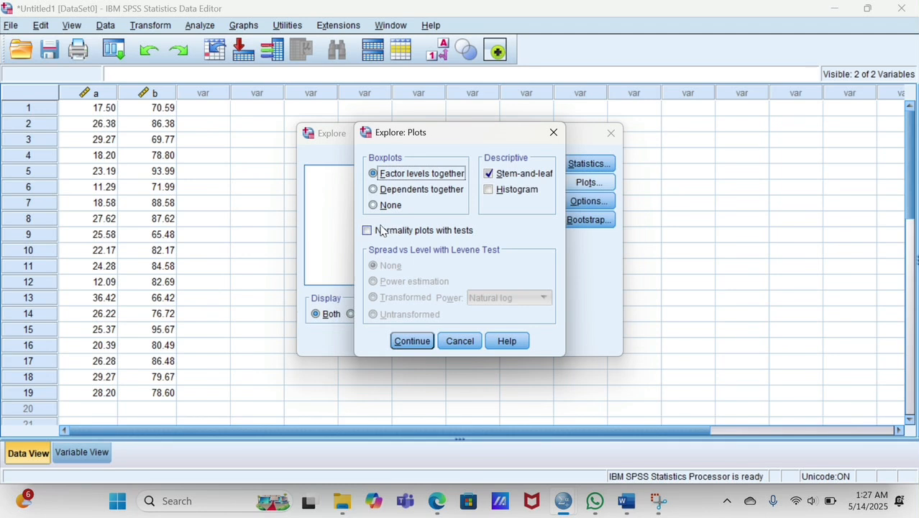
pyautogui.click(378, 233)
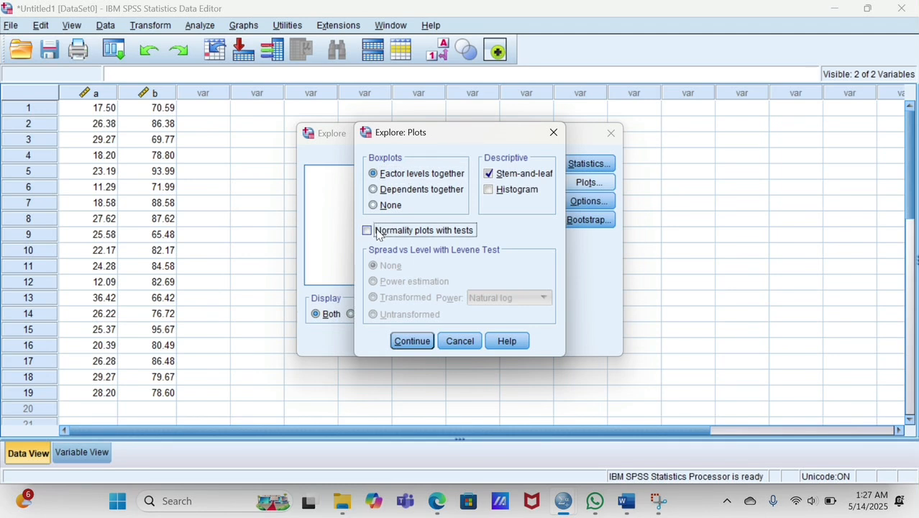
pyautogui.click(378, 233)
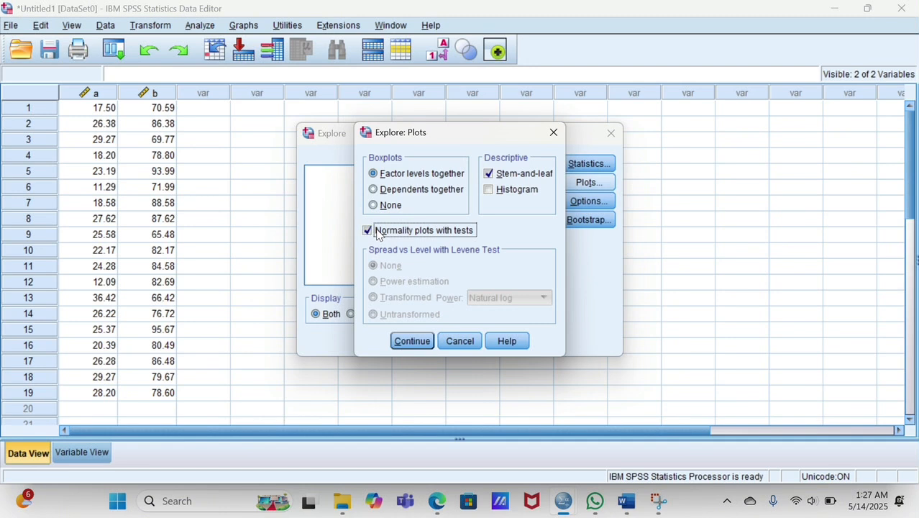
pyautogui.click(411, 341)
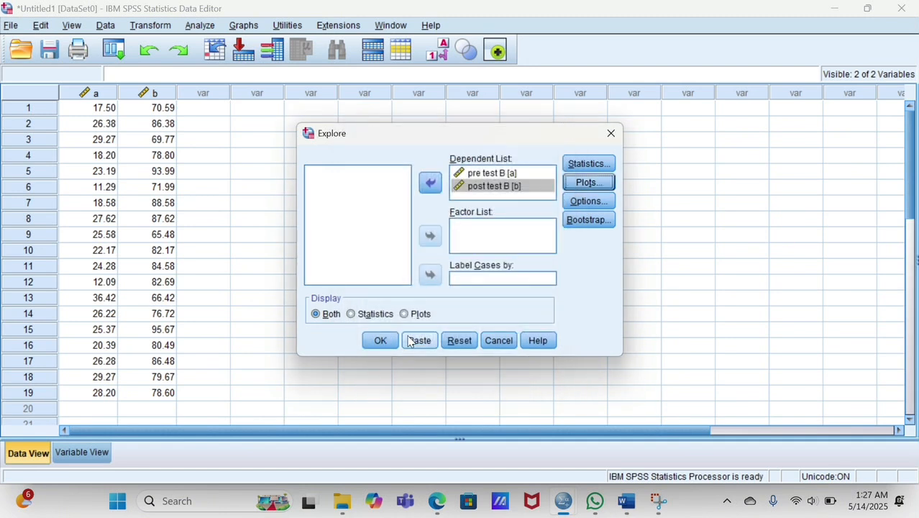
pyautogui.click(381, 342)
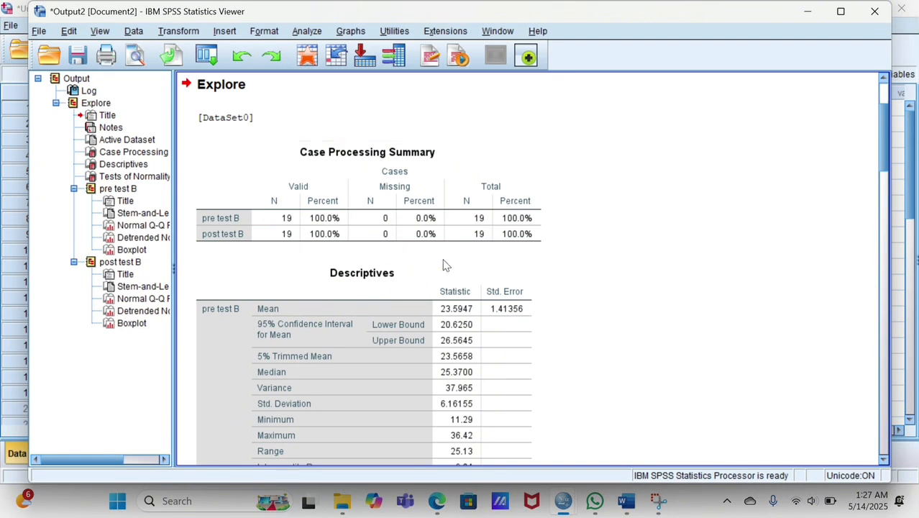
# Step: Examine the Tests of Normality table for pre test B and post test B in the output
pyautogui.scroll(-3, 443, 265)
pyautogui.scroll(-3, 444, 265)
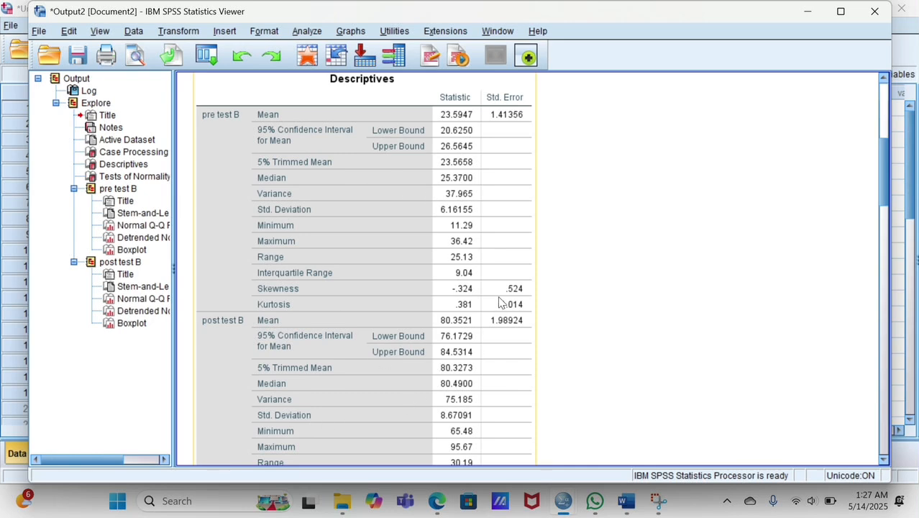
pyautogui.scroll(-6, 501, 302)
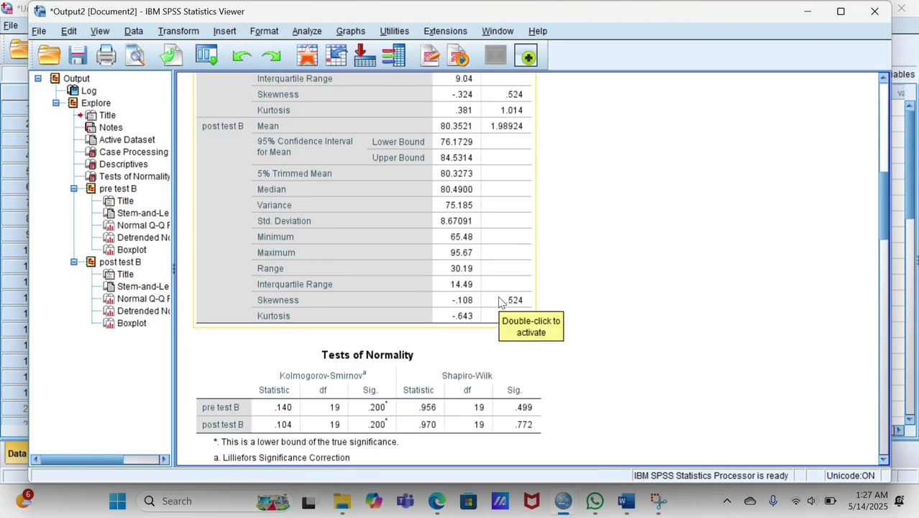
pyautogui.scroll(-3, 501, 302)
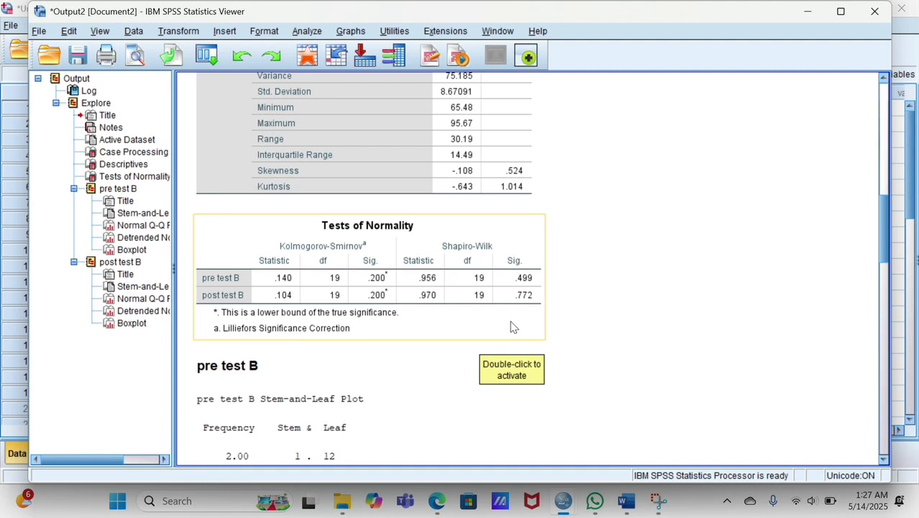